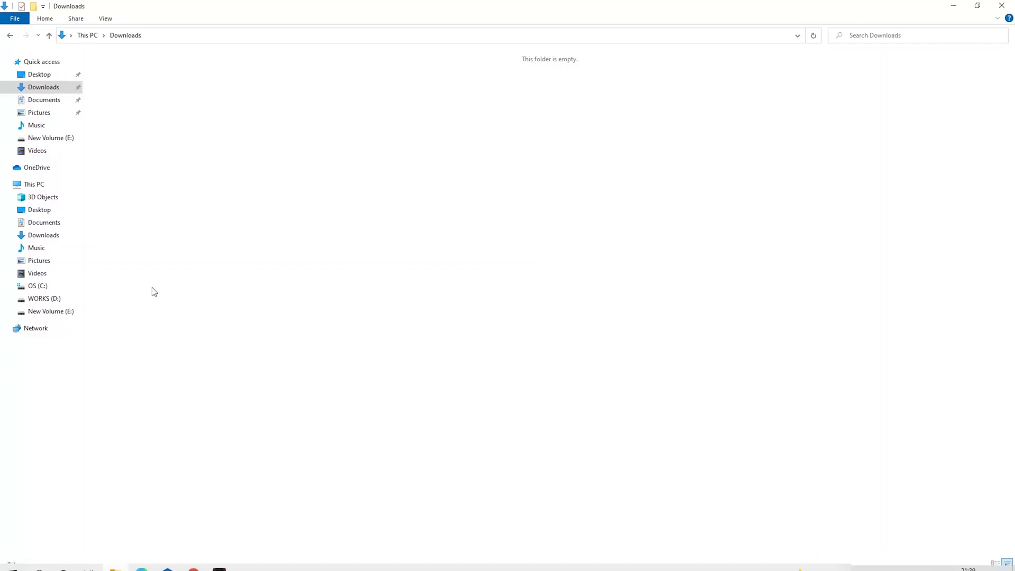
Step: Create a new folder named Miner in Downloads
right_click(187, 209)
mouse_move(237, 349)
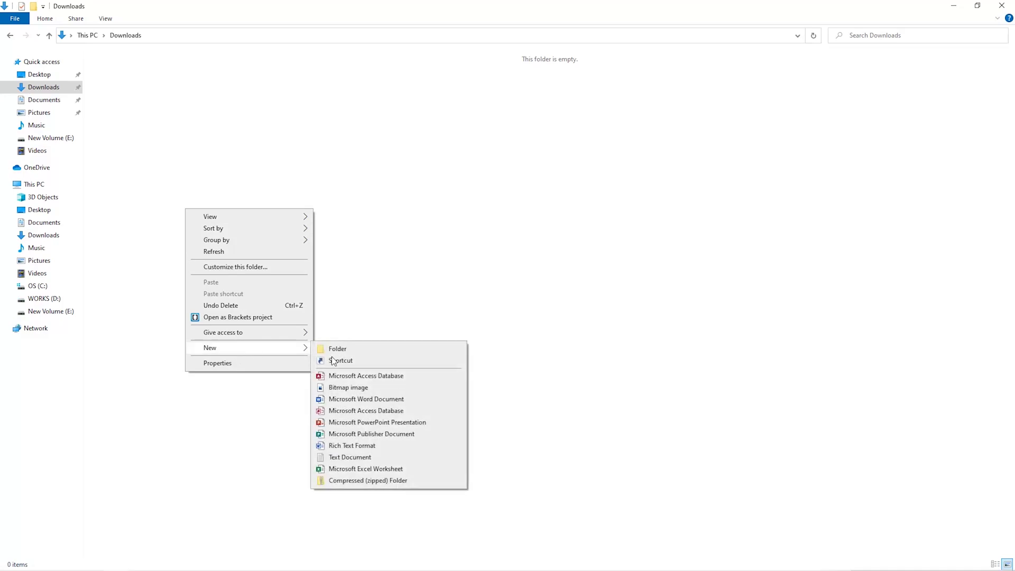
click(361, 351)
text(Miner)
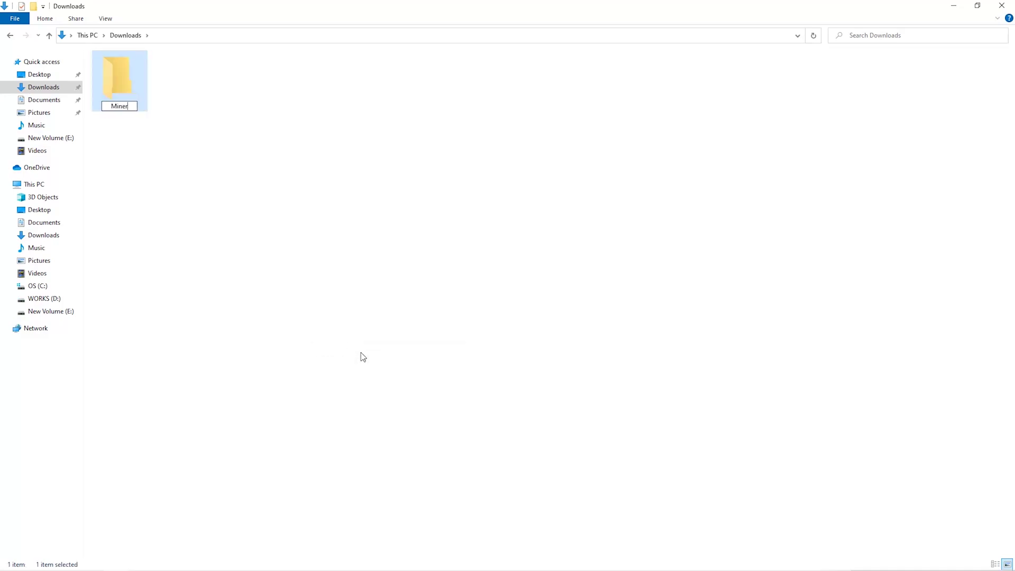
key(Return)
Step: Launch Windows Security from the Start menu search
key(super)
text(windo)
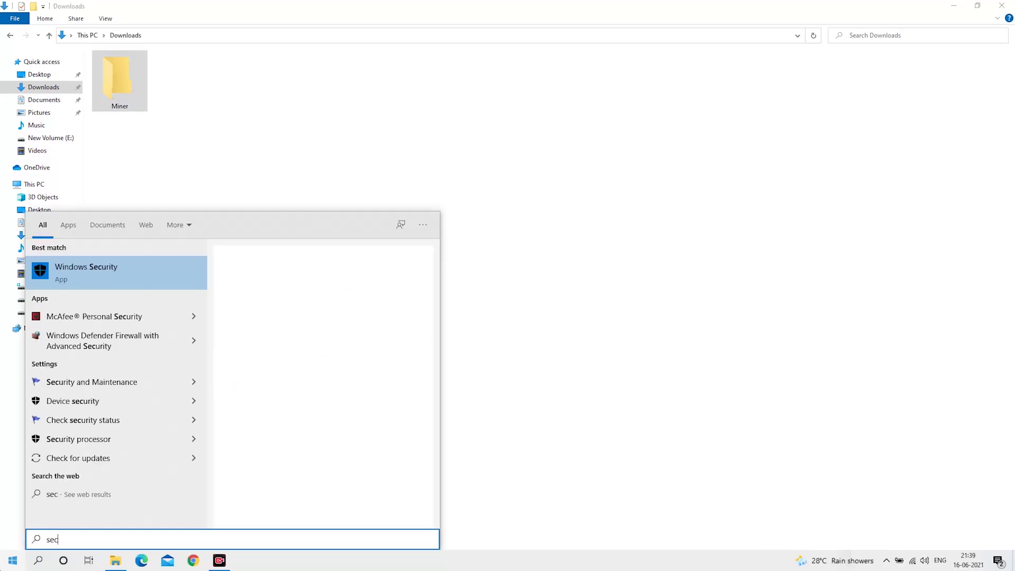
key(Return)
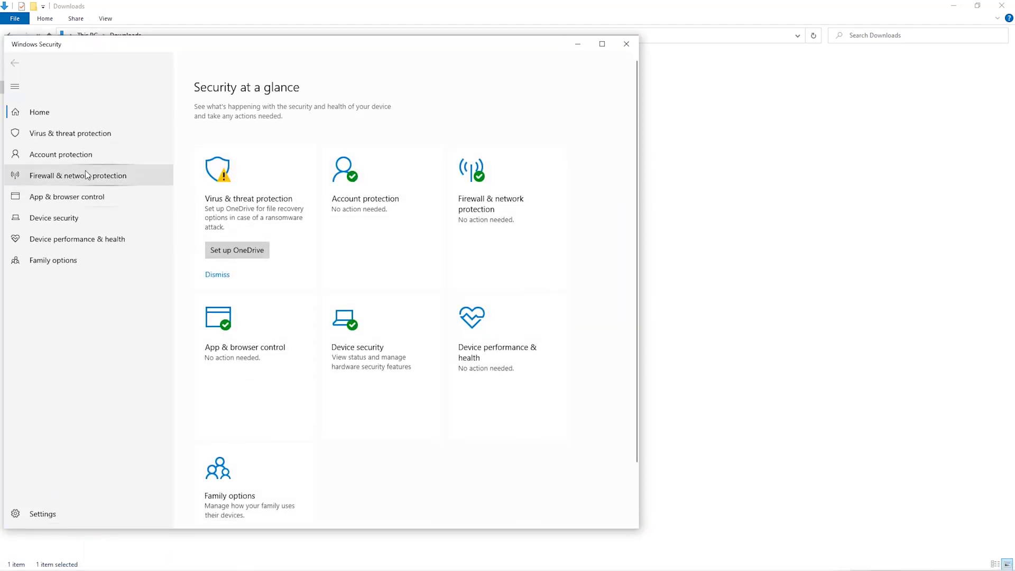
Step: Go through Virus & threat protection settings to the Defender Exclusions page
click(81, 131)
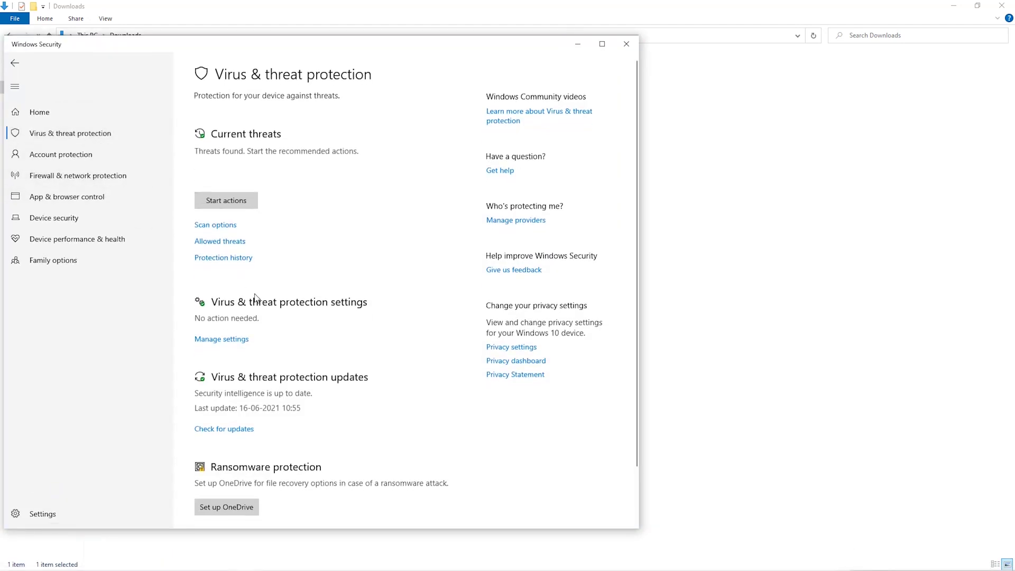
scroll(256, 297, down, 2)
click(234, 279)
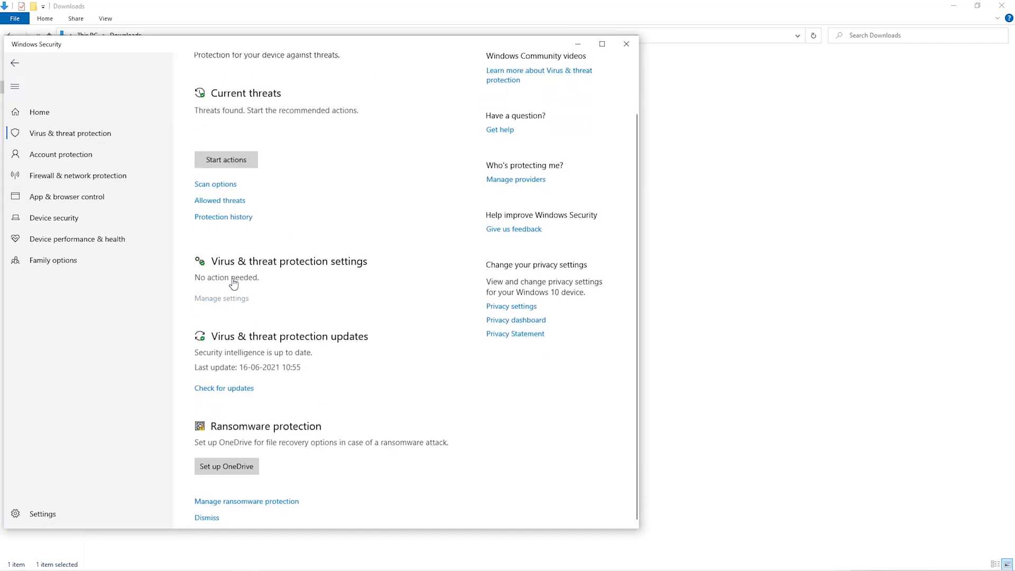
scroll(251, 351, down, 6)
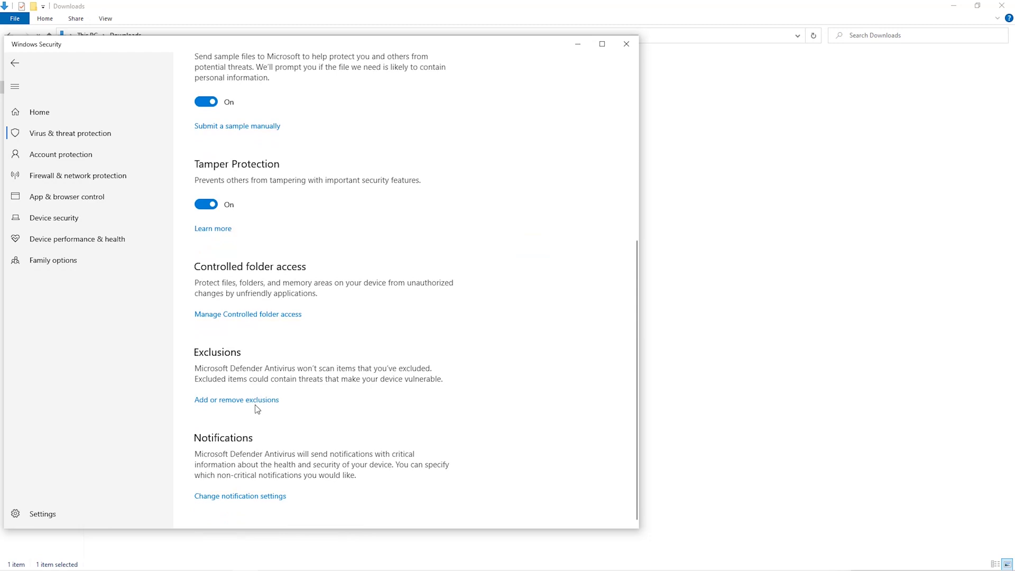
click(253, 402)
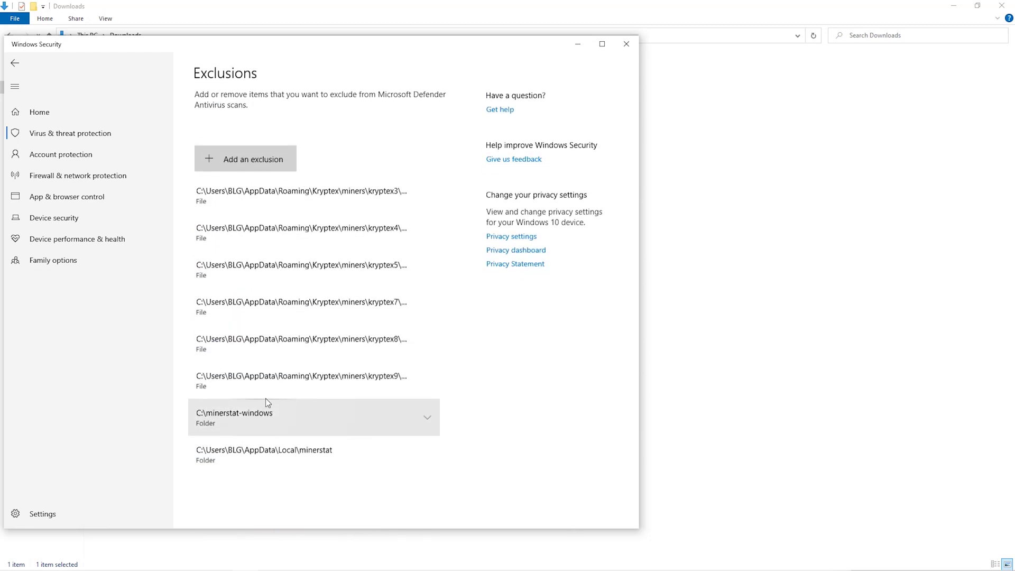
click(275, 165)
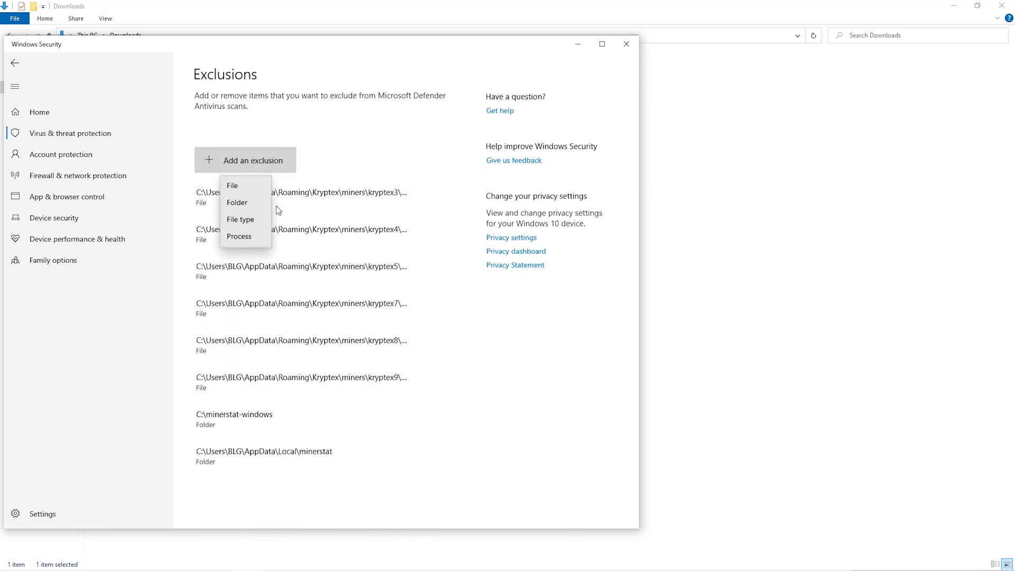
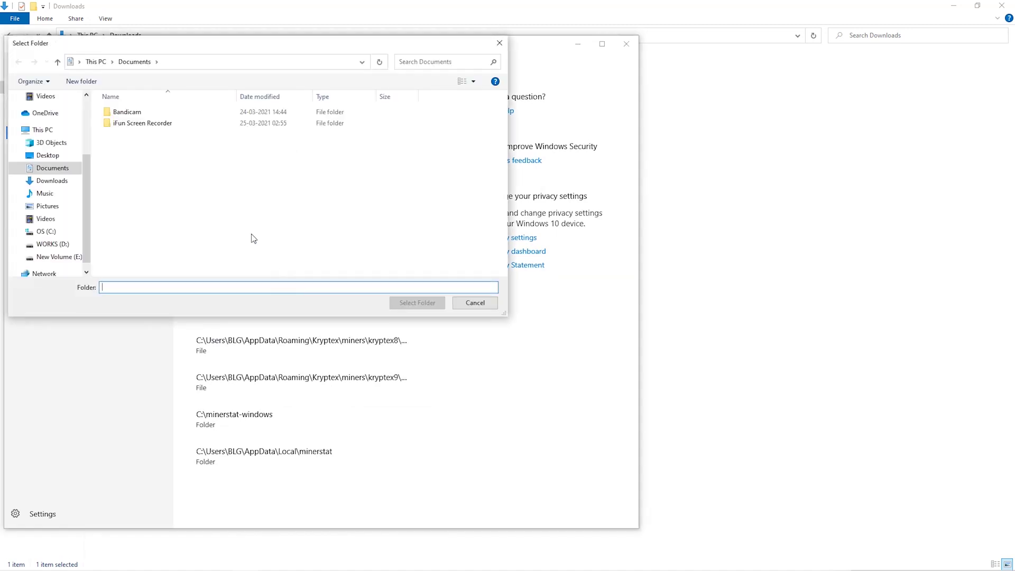
Step: Choose the Miner folder inside Downloads as the Windows Security exclusion
click(56, 193)
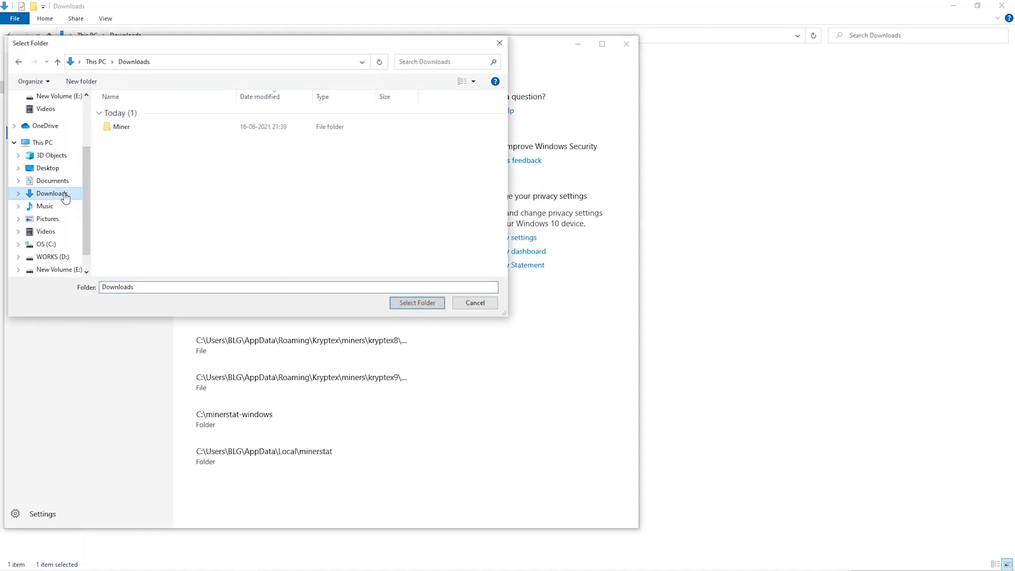
click(296, 130)
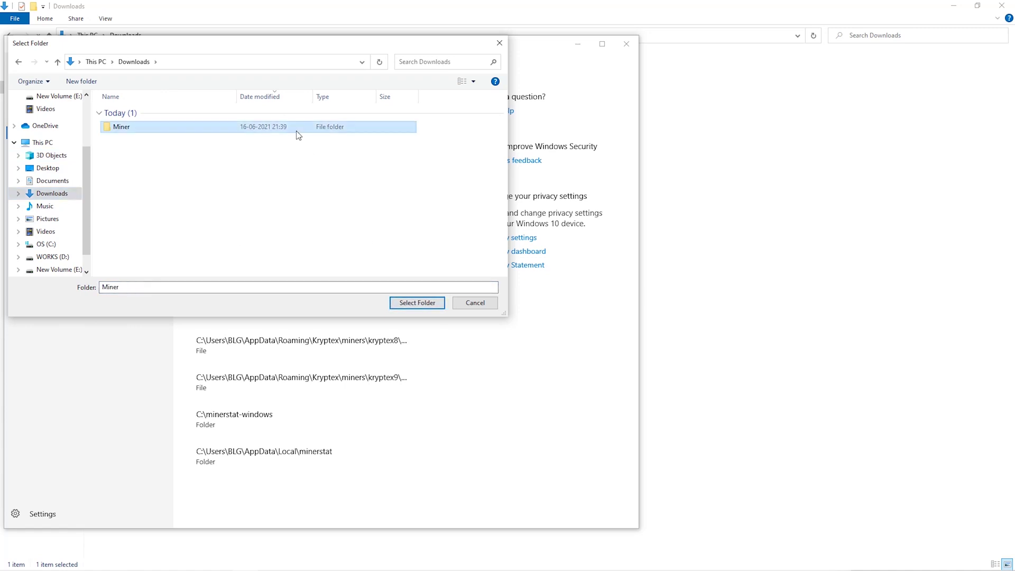
click(406, 308)
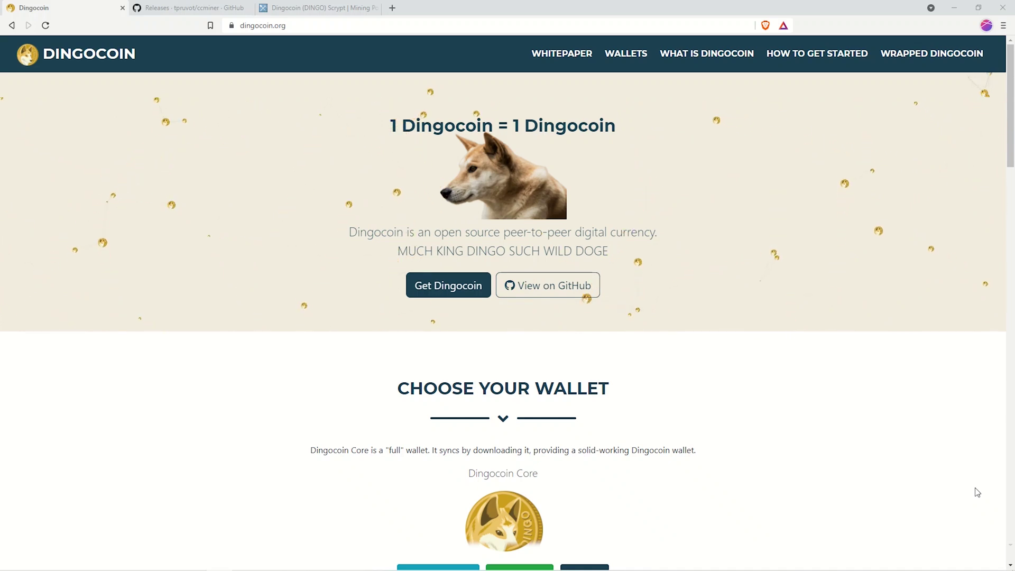
Step: Download the Windows 64-bit Dingocoin Core wallet, saving it as DingoWallet in Downloads\Miner
scroll(258, 347, down, 3)
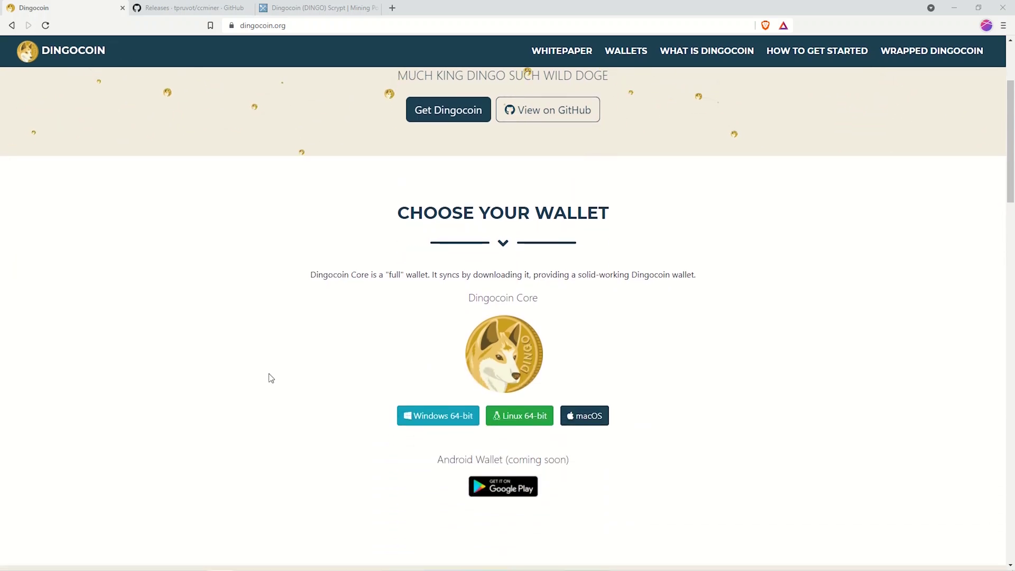
click(428, 423)
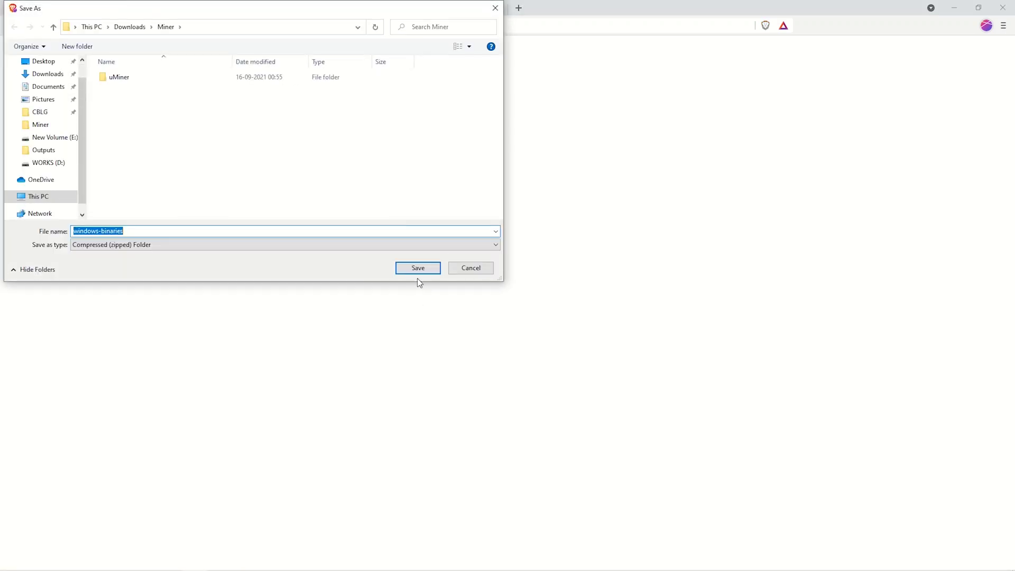
text(DingoWallet)
click(418, 268)
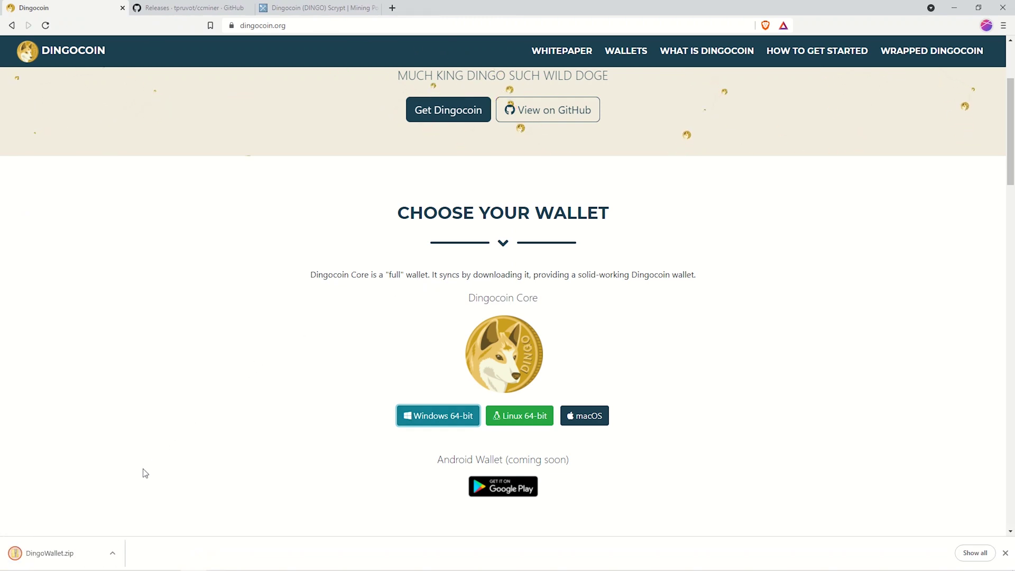
click(112, 553)
Step: Extract DingoWallet.zip with 7-Zip into a DingoWallet folder and launch dingocoin-qt from it
click(136, 518)
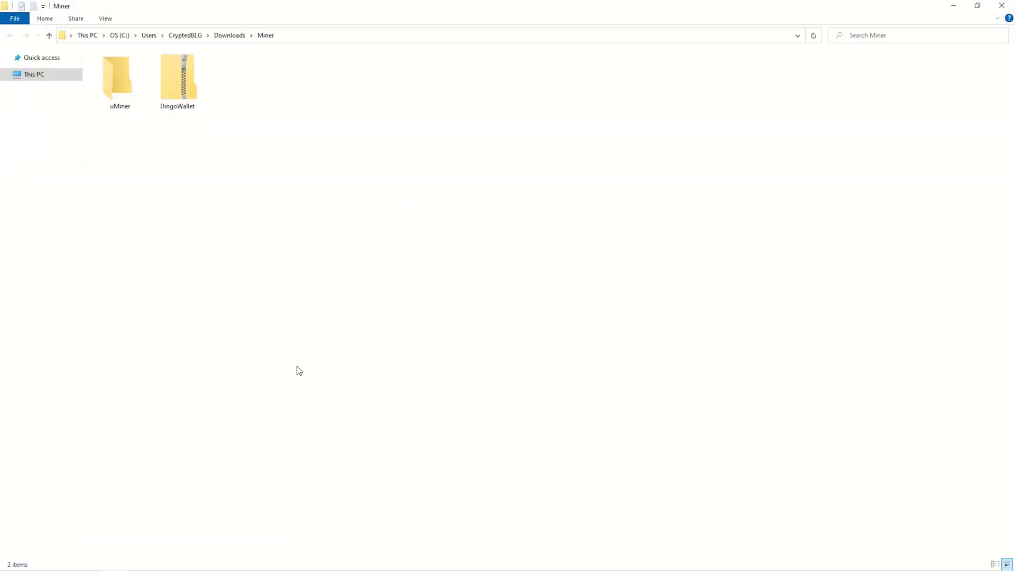
right_click(196, 93)
mouse_move(227, 163)
click(402, 211)
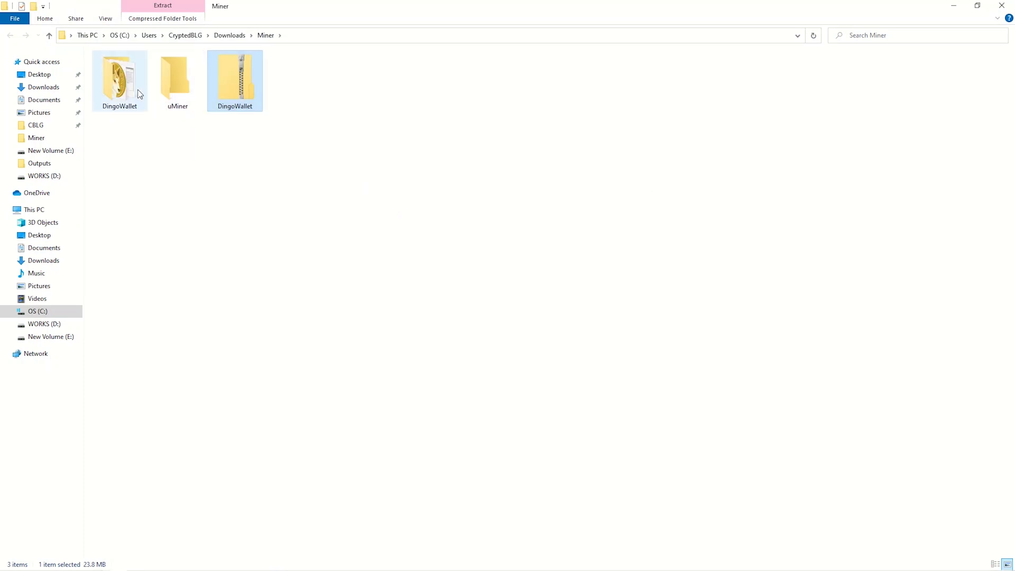
double_click(139, 94)
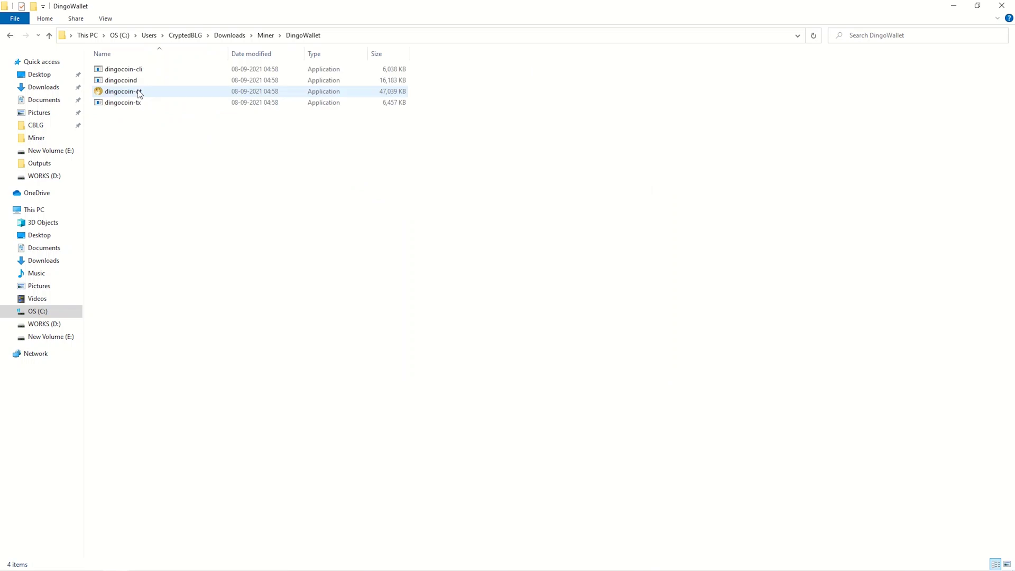
double_click(139, 93)
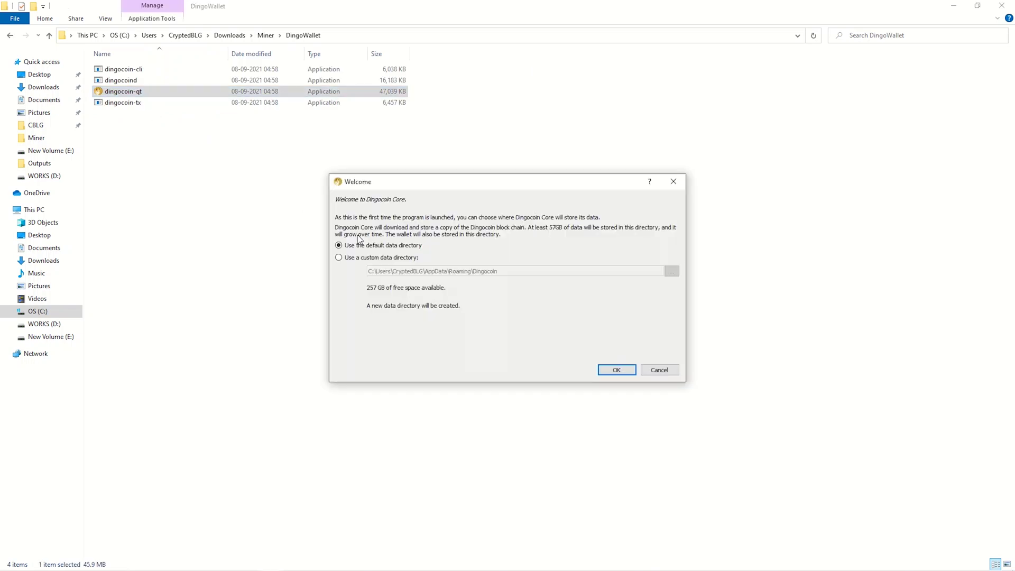
Step: Accept the default data directory and allow Dingocoin Core through the firewall
click(612, 371)
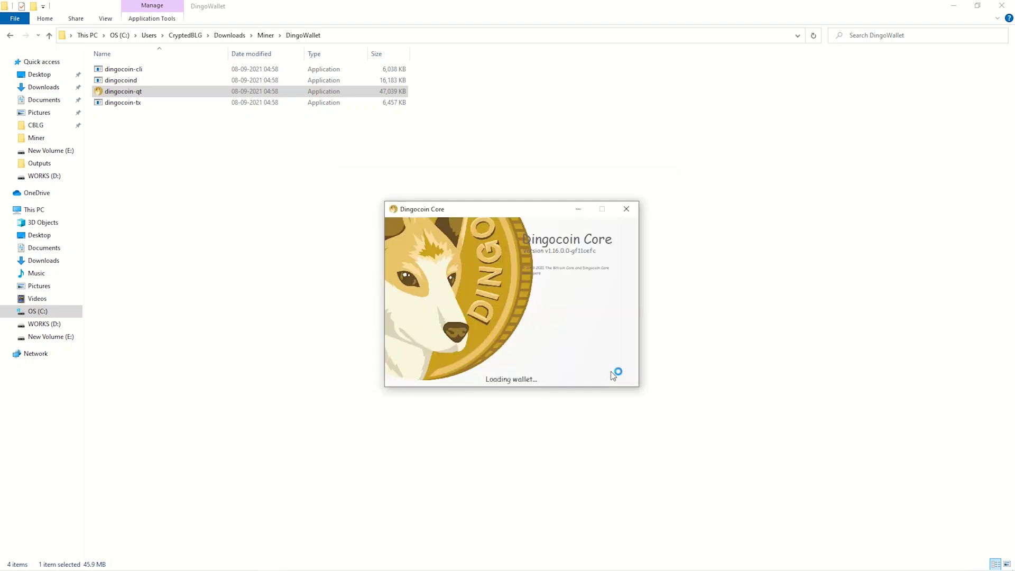
click(565, 373)
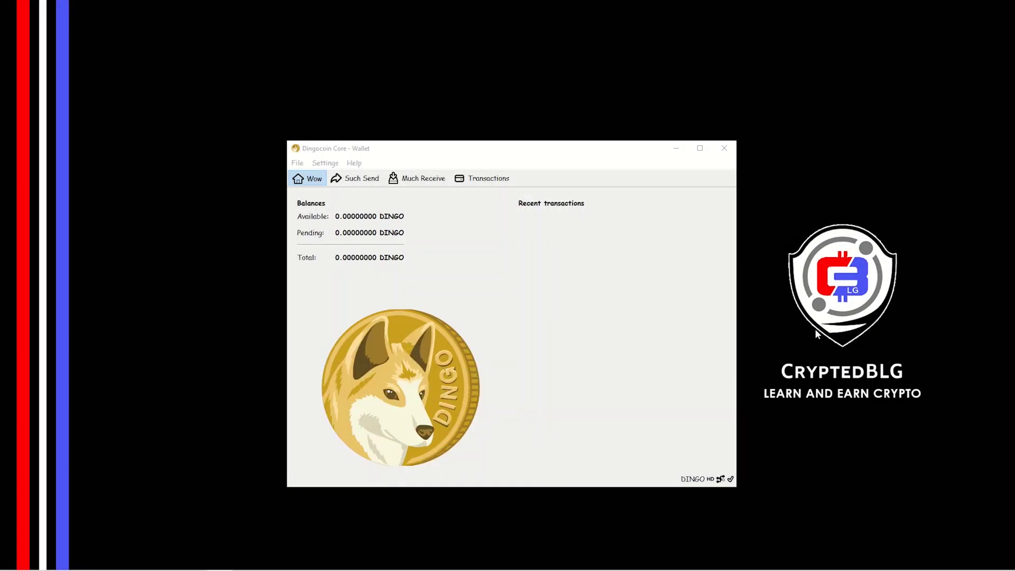
Step: Use File > Backup Wallet to save the backup as dingo.dat in Miner\DingoWallet
click(572, 153)
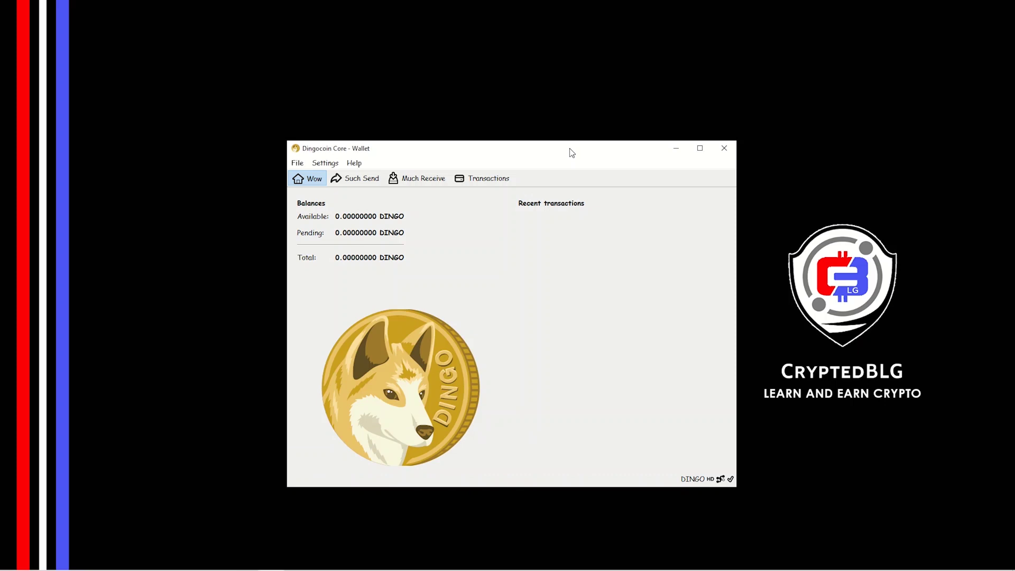
click(297, 164)
click(315, 189)
double_click(401, 249)
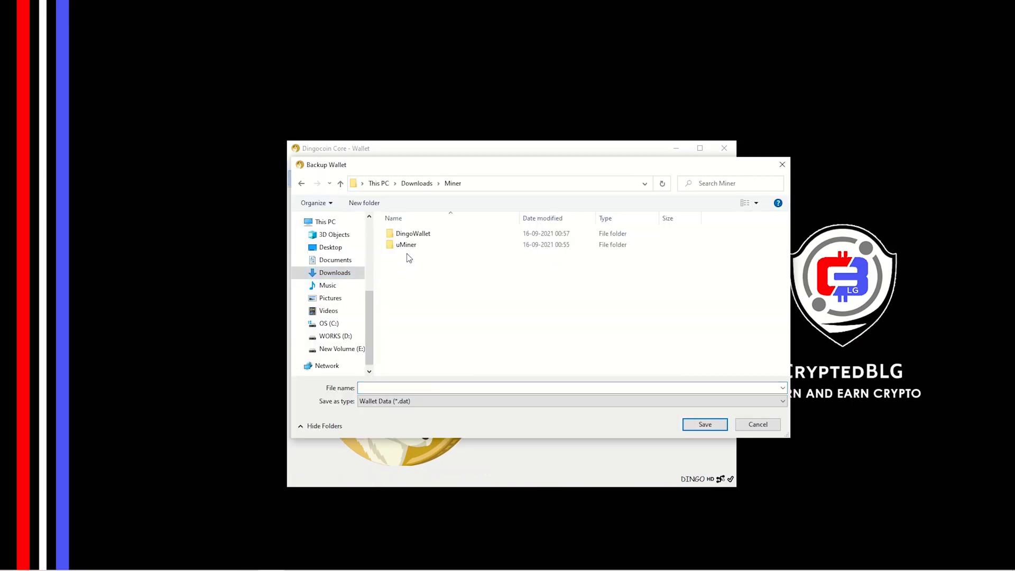
double_click(411, 233)
click(565, 390)
text(dingo)
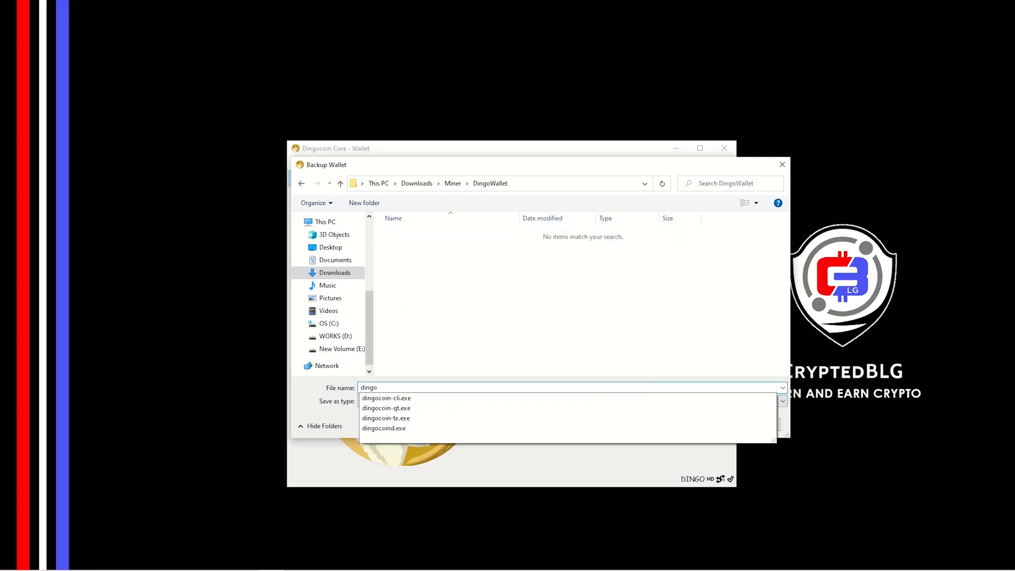
key(Return)
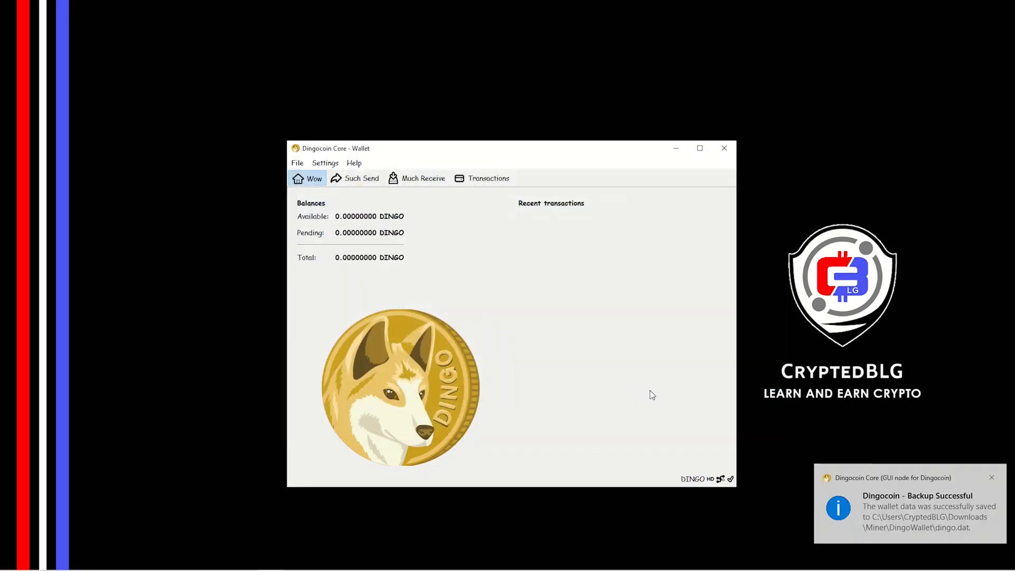
click(294, 164)
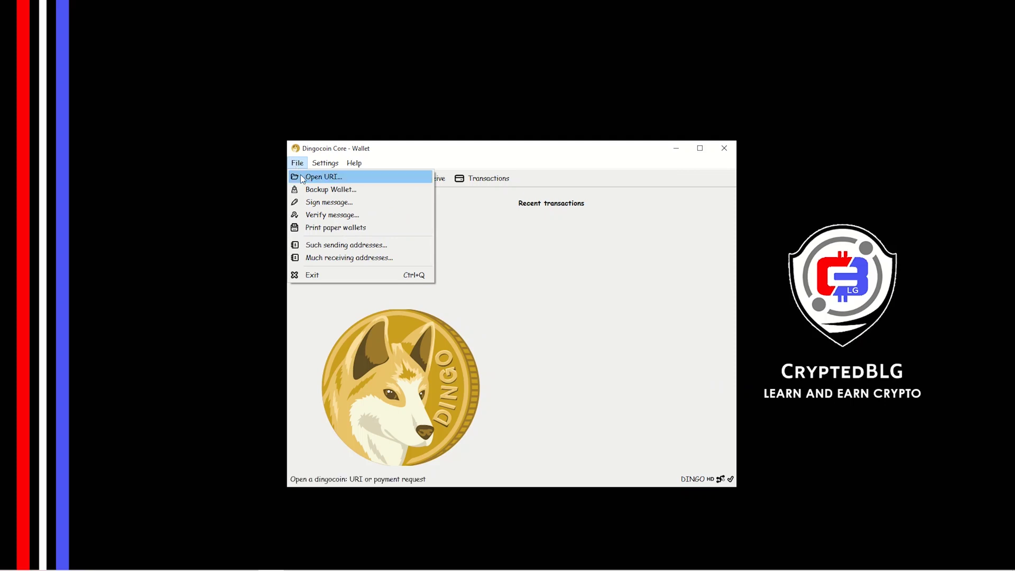
Step: Open Much receiving addresses and select the (no label) address row
click(331, 264)
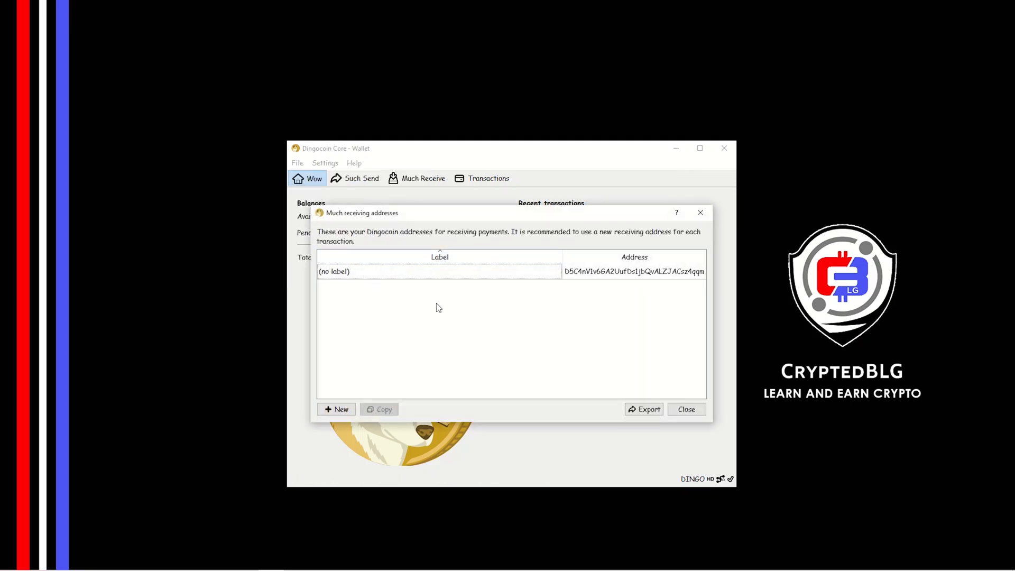
click(617, 275)
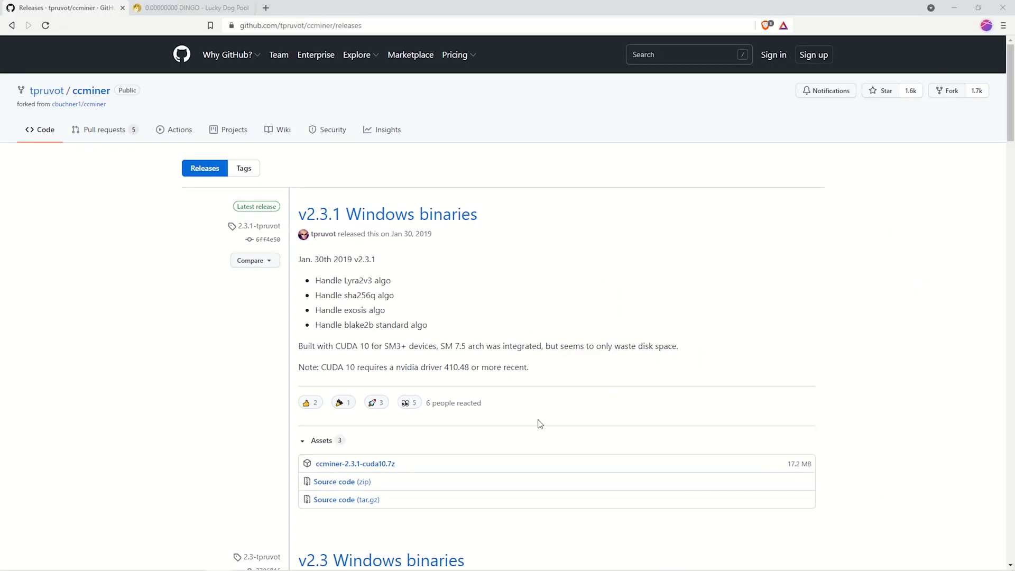
Step: Download the ccminer-2.3.1-cuda10.7z release asset into the Miner folder
click(373, 470)
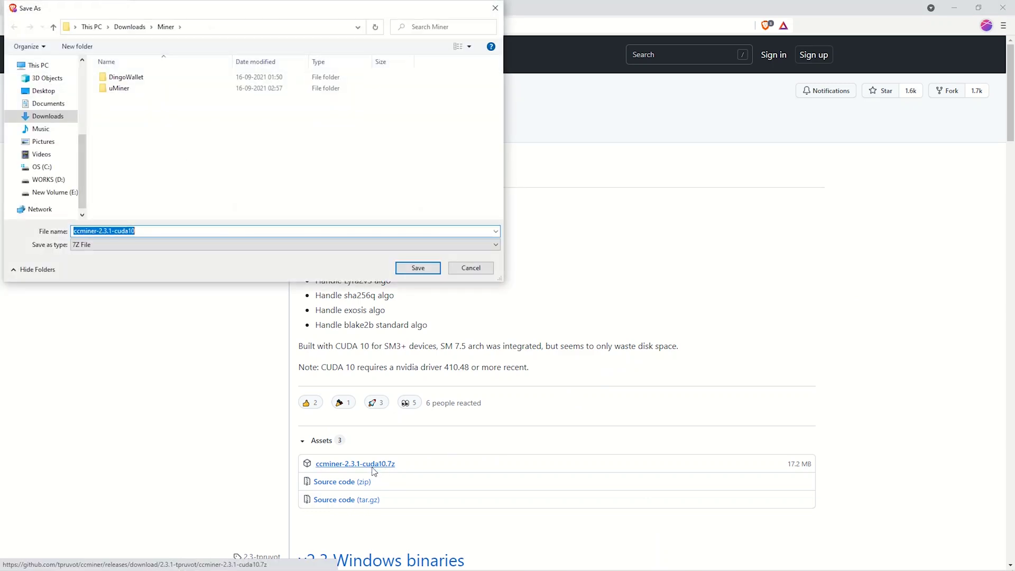
click(415, 268)
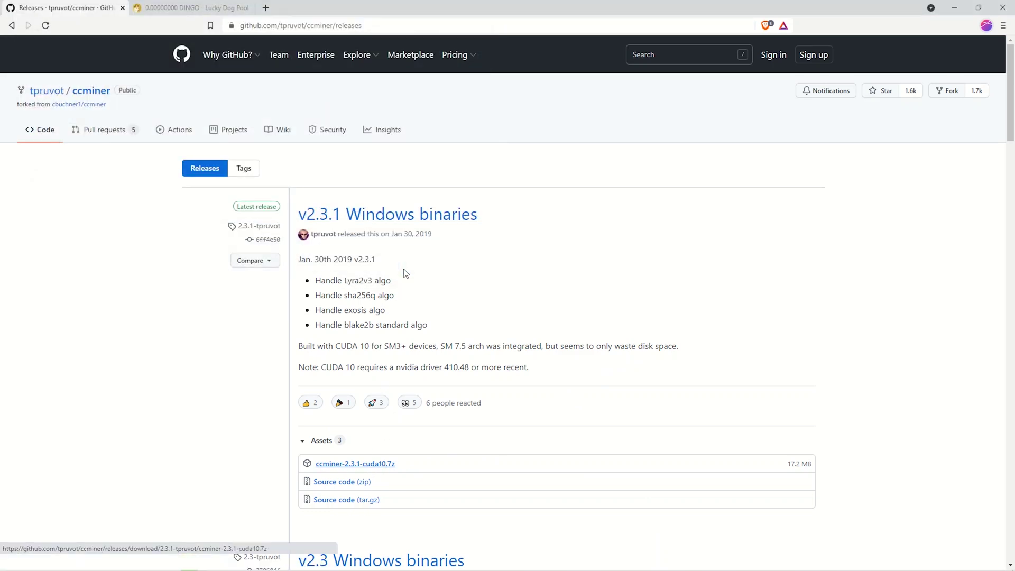
click(112, 553)
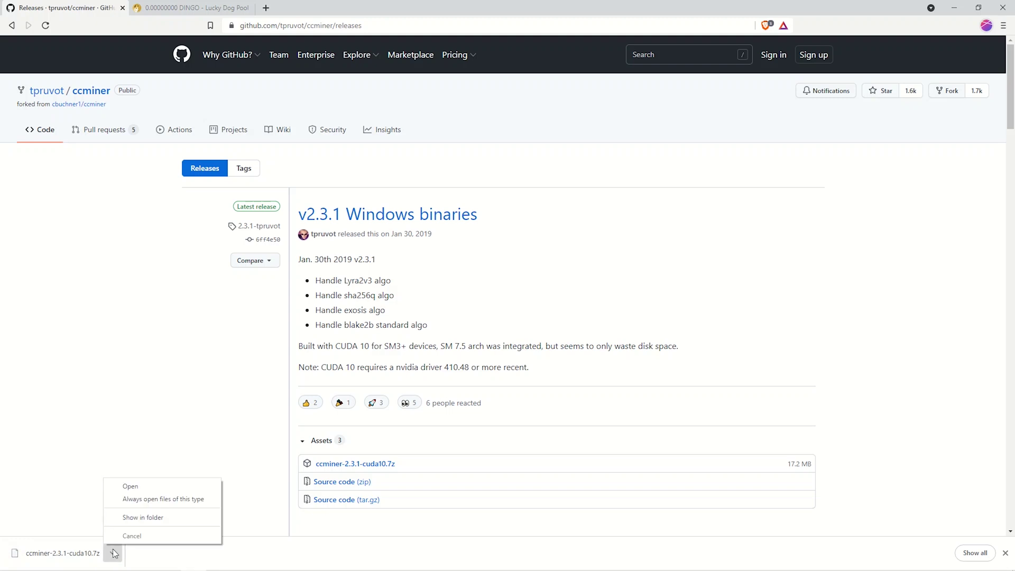
Step: Extract the archive with 7-Zip into a ccminer-2.3.1-cuda10 folder and open it
click(130, 518)
right_click(234, 91)
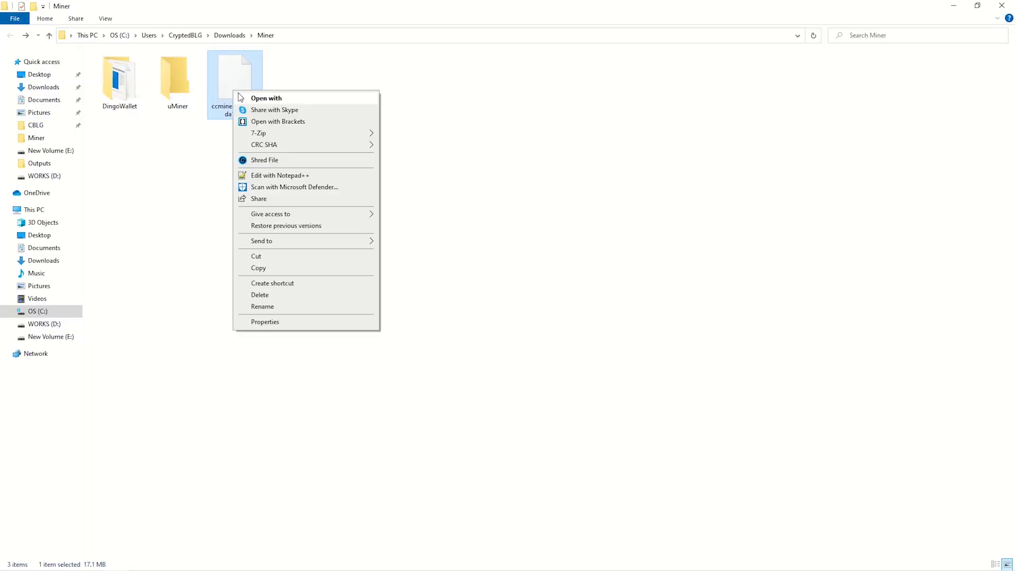
mouse_move(265, 133)
click(441, 183)
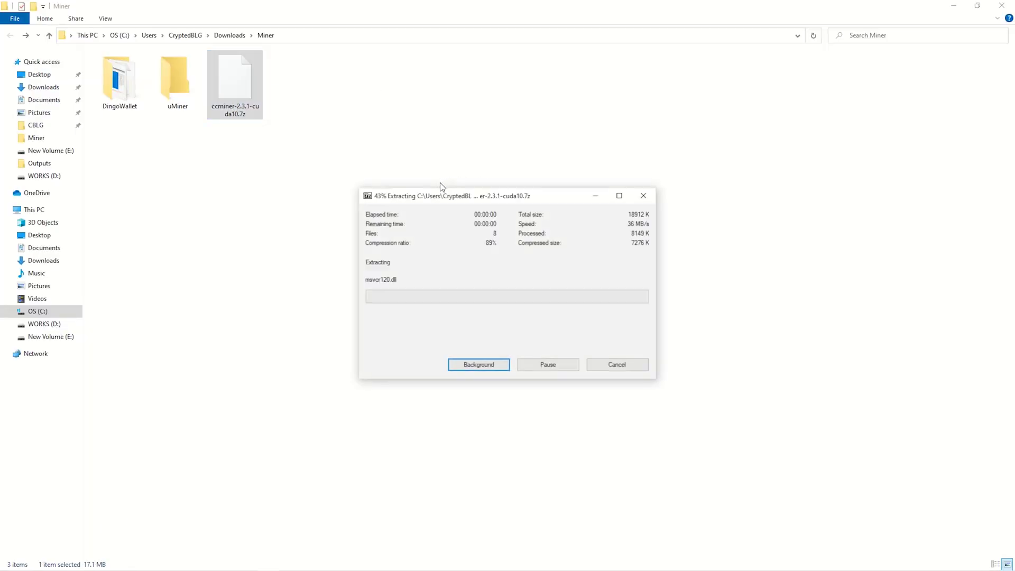
double_click(127, 87)
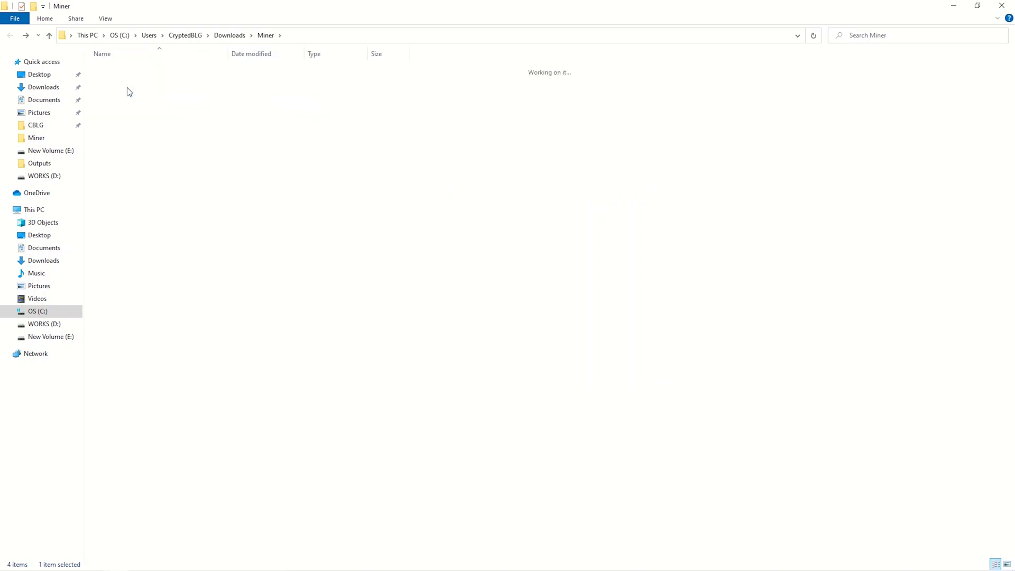
Step: Create a new text document named Dingo inside the ccminer-2.3.1-cuda10 folder
right_click(306, 273)
mouse_move(370, 411)
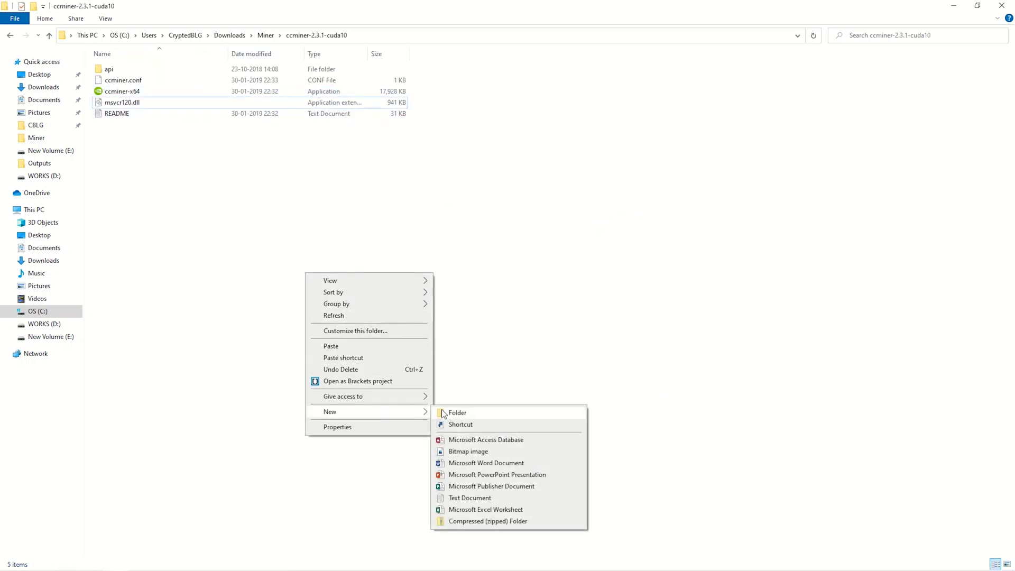
click(487, 498)
text(D)
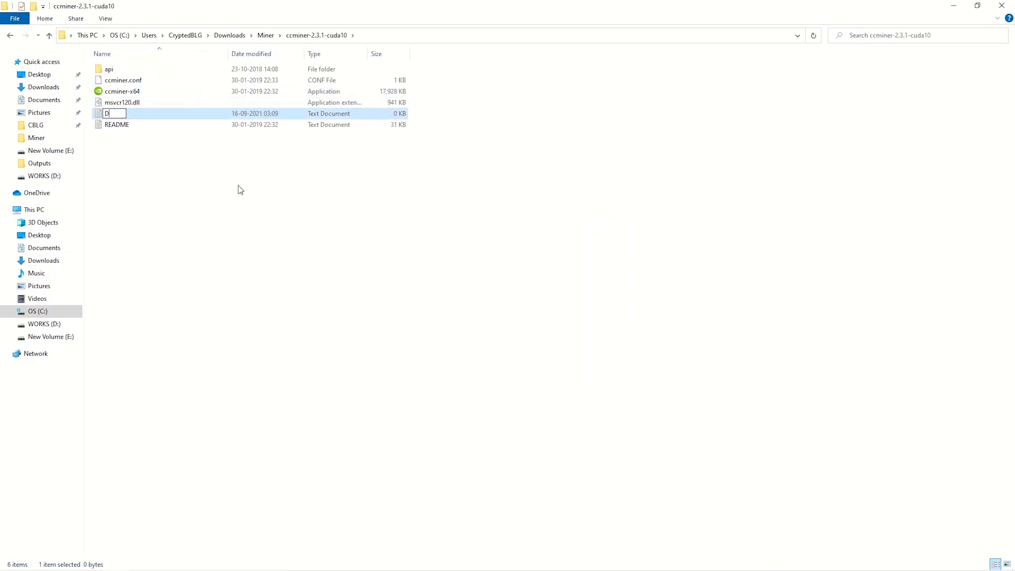
text(ingo)
key(Return)
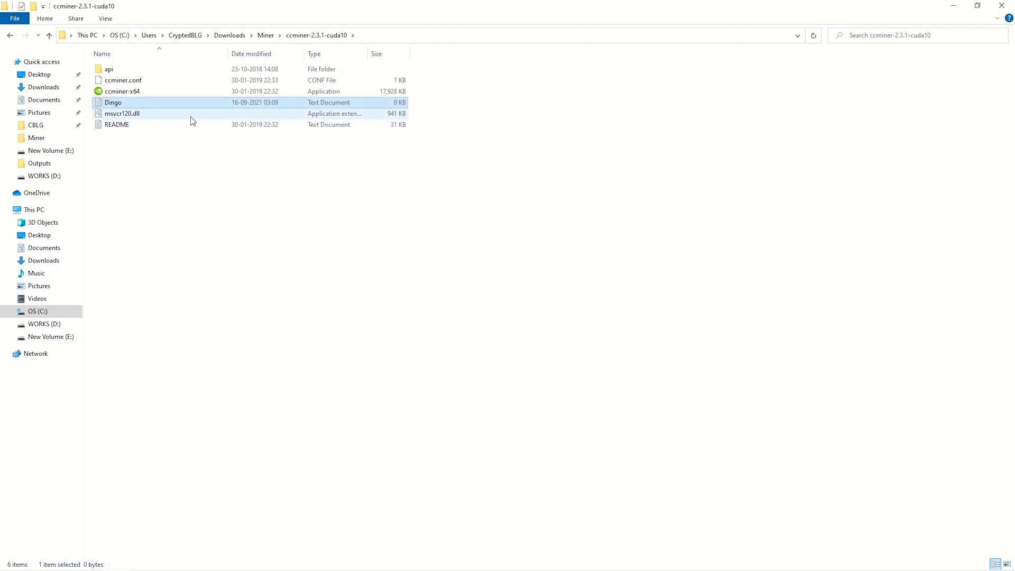
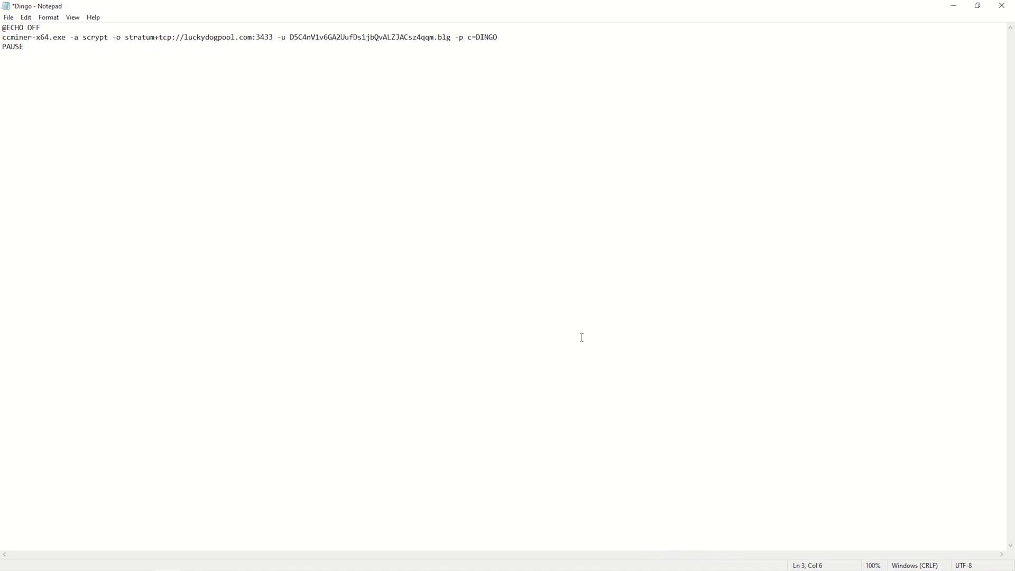
Step: Save the ccminer script with worker name 'blg', then save it as Dingo.bat
key(ctrl+s)
drag(289, 37, 437, 40)
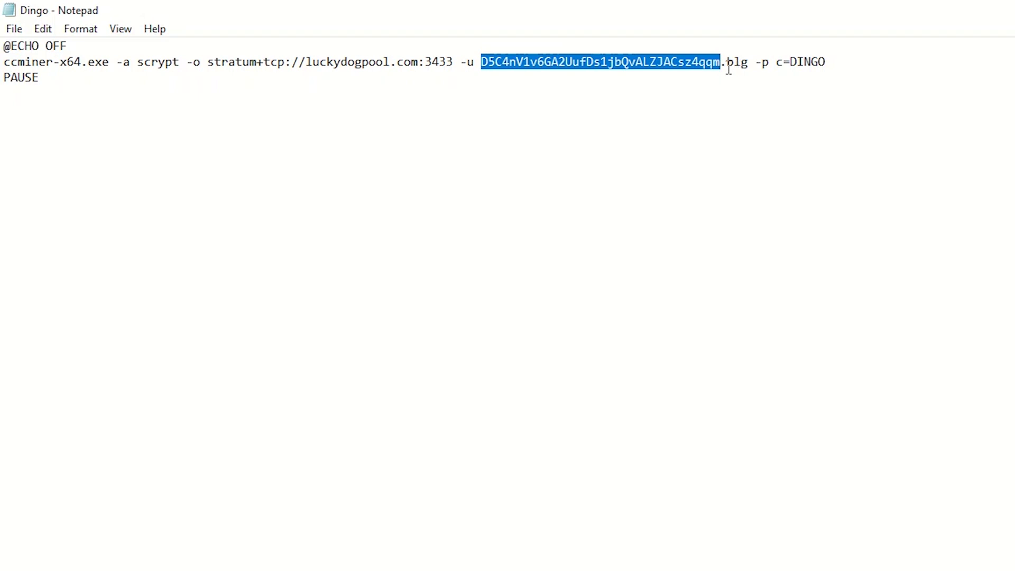
drag(740, 64, 743, 66)
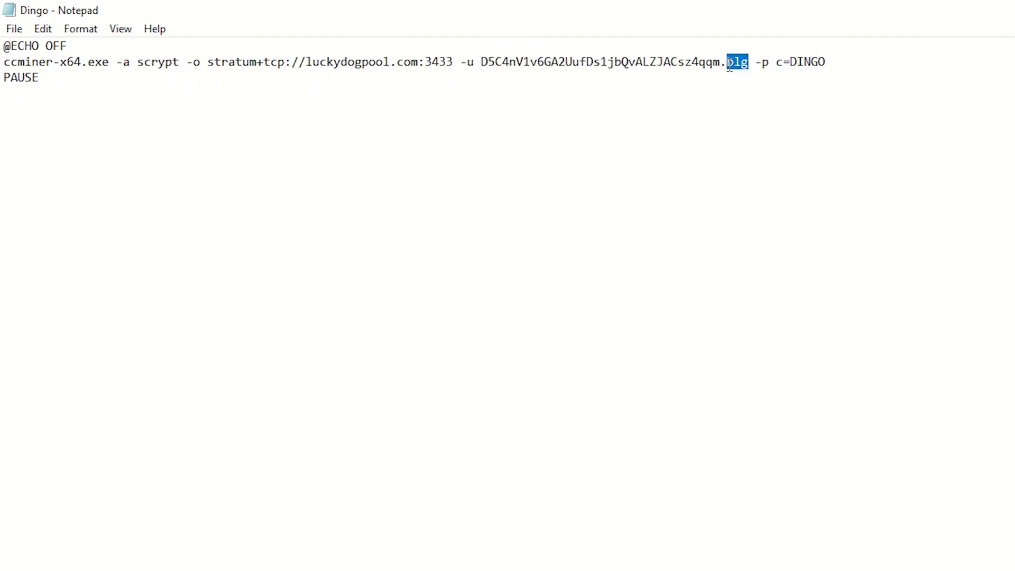
text(blg)
key(ctrl+shift+s)
text(Dingo.ba)
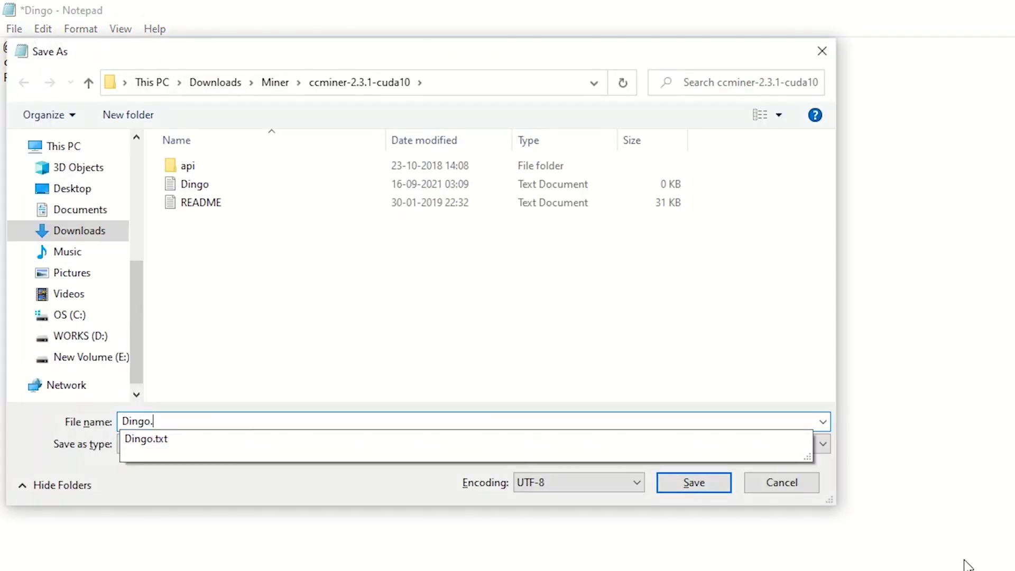
text(t)
Step: Save the file as Dingo.bat and run it from the ccminer folder to start mining
click(729, 482)
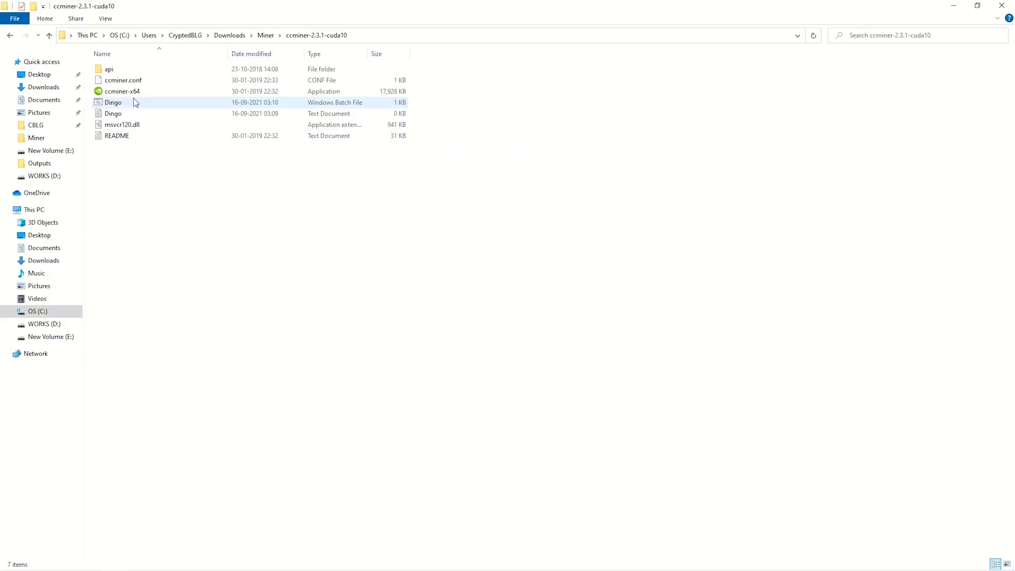
double_click(136, 103)
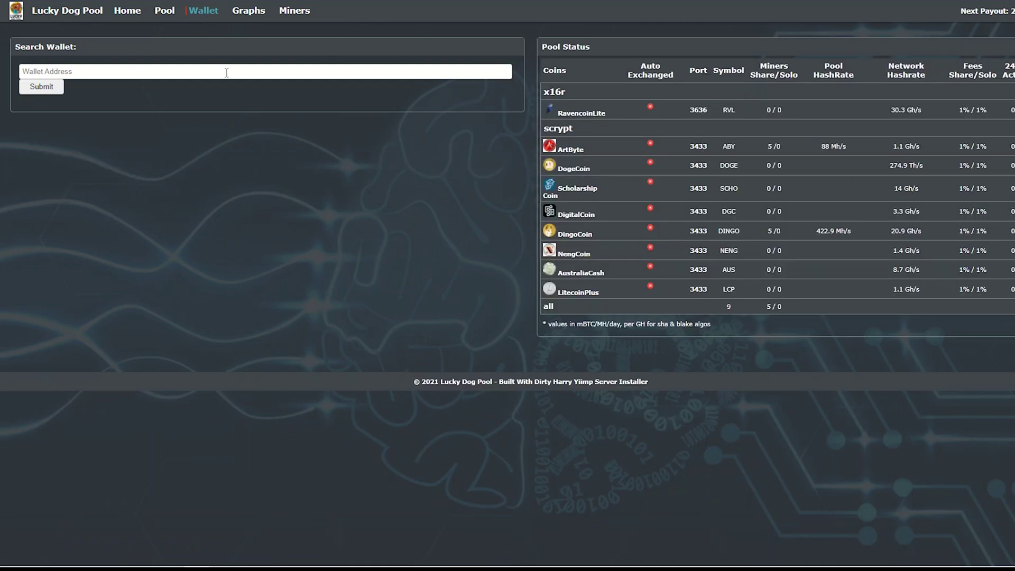
Step: Look up the suggested wallet address on Lucky Dog Pool, showing 42.23593973 DINGO total unpaid
click(227, 73)
key(Down)
key(Return)
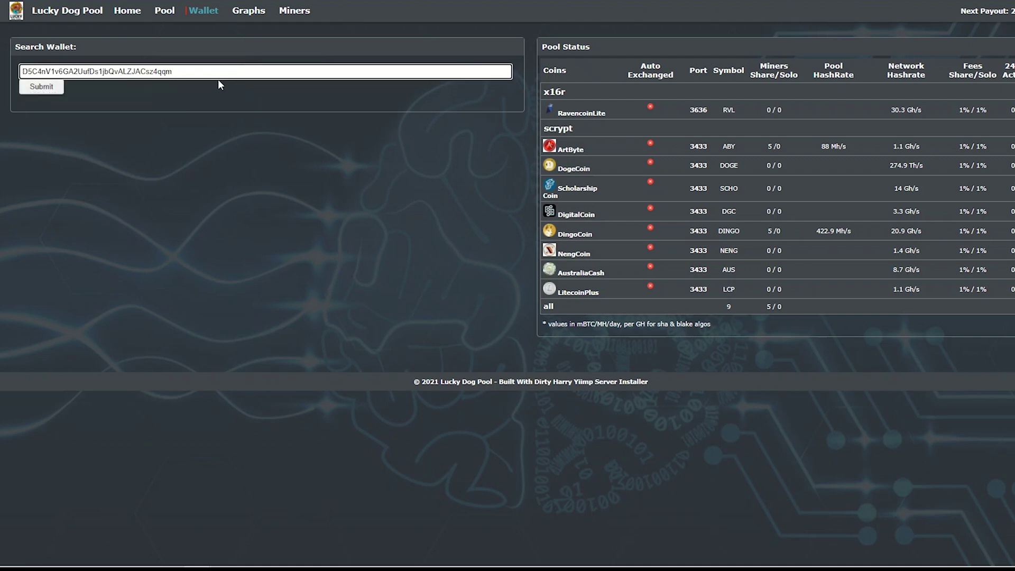
click(59, 90)
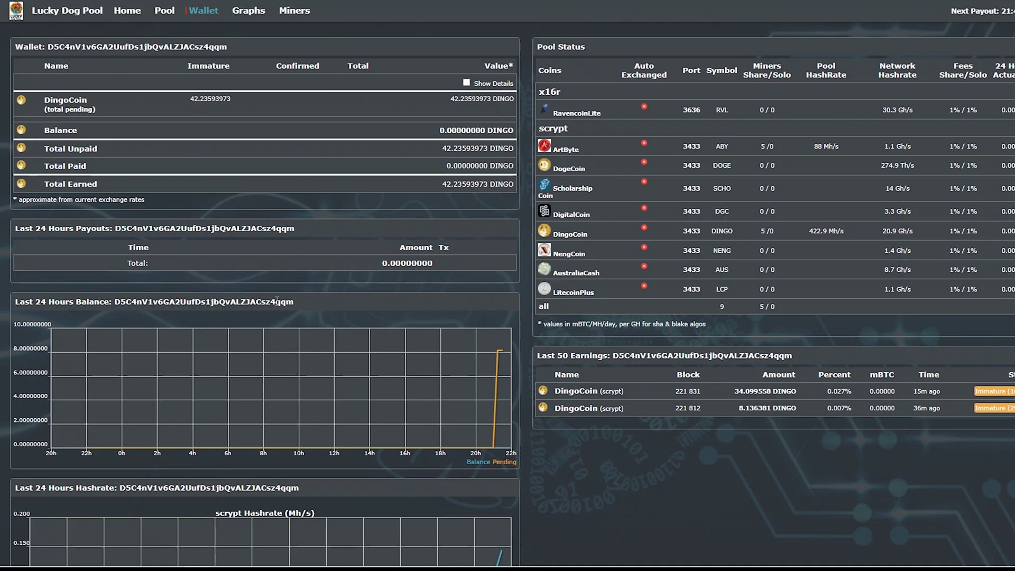
scroll(449, 335, down, 6)
scroll(296, 471, up, 6)
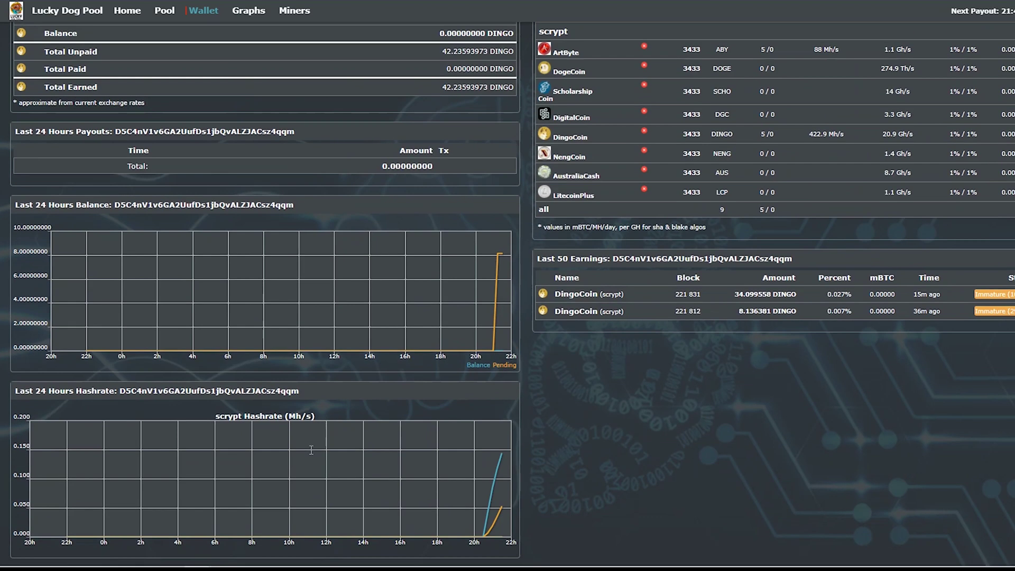